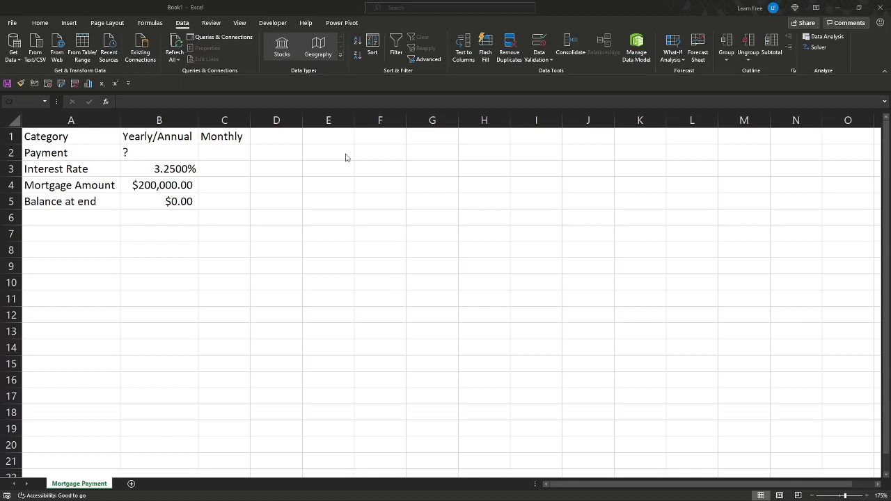
# Step: Clear the question mark placeholder from the yearly payment cell B2
pyautogui.click(295, 163)
pyautogui.click(274, 169)
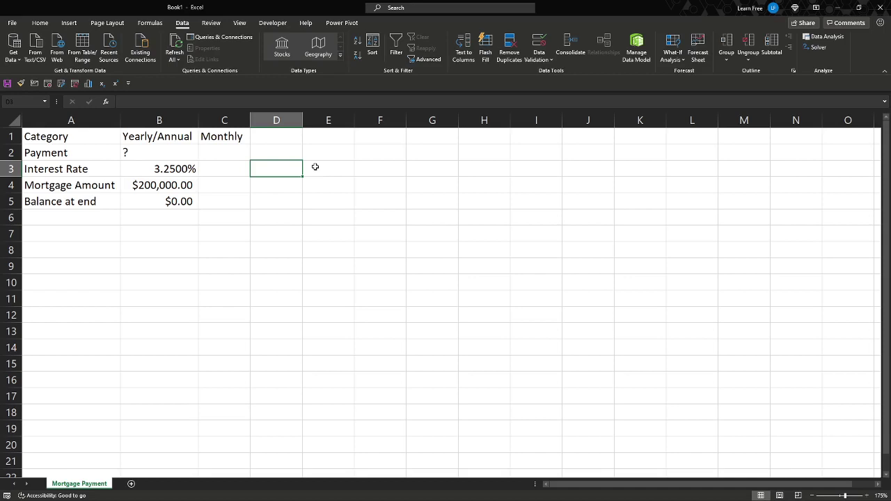
pyautogui.click(188, 155)
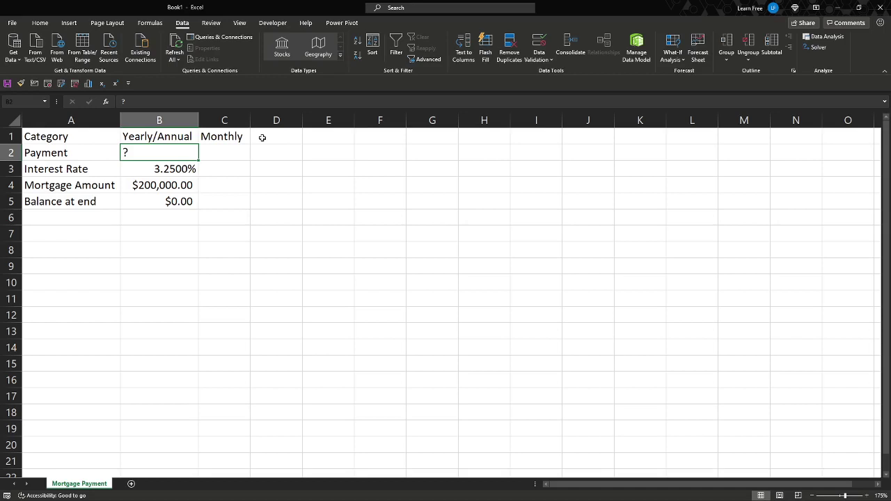
pyautogui.press('Delete')
# Step: Add a row labelled Years below Balance at end, with a yearly value of 30
pyautogui.press('Down')
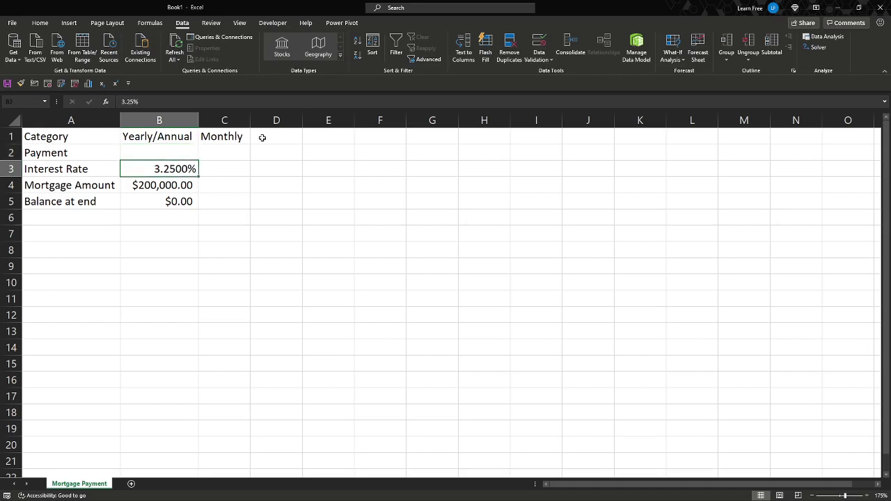
pyautogui.press('Down')
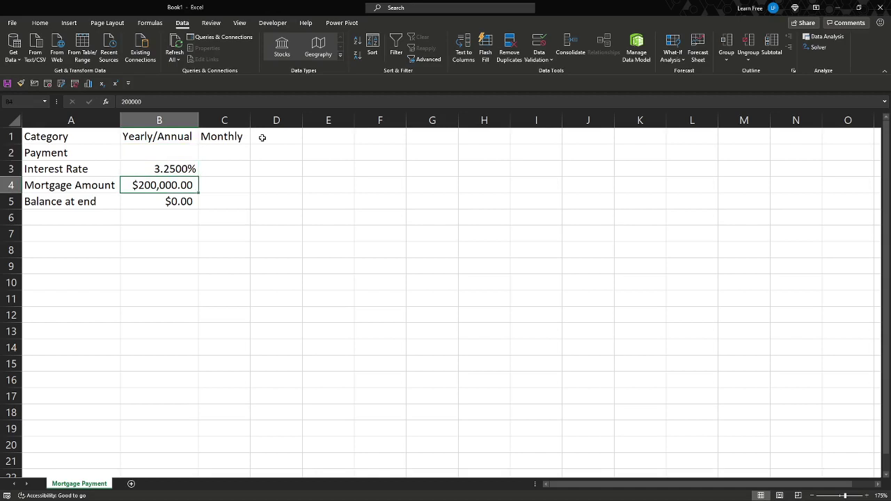
pyautogui.press('Down')
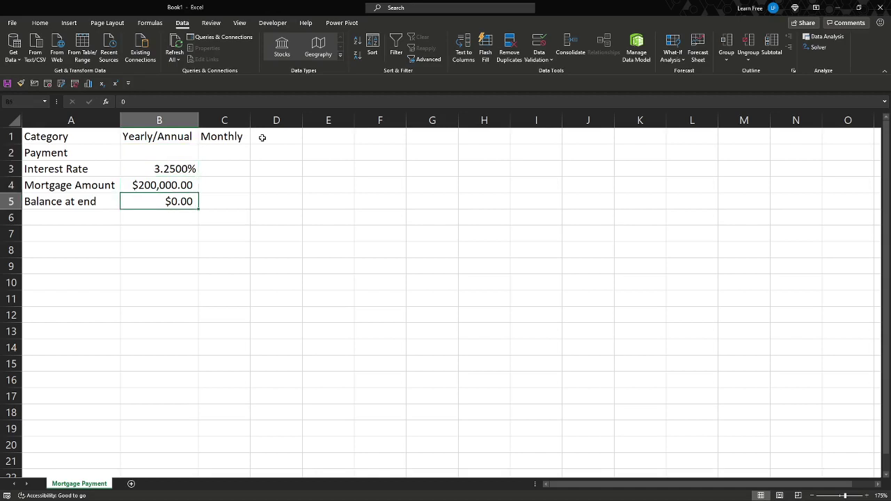
pyautogui.press('Up')
pyautogui.press('Up')
pyautogui.press('Up')
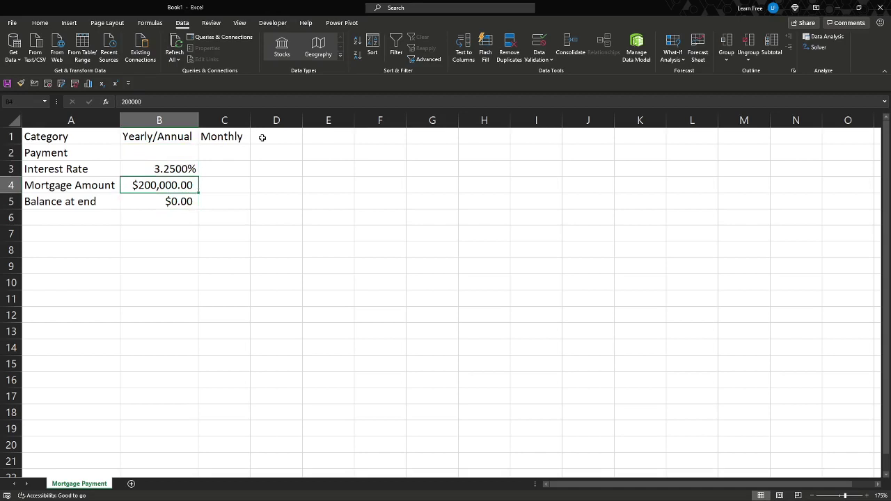
pyautogui.press('Down')
pyautogui.press('Down')
pyautogui.press('Down')
pyautogui.press('Down')
pyautogui.press('Left')
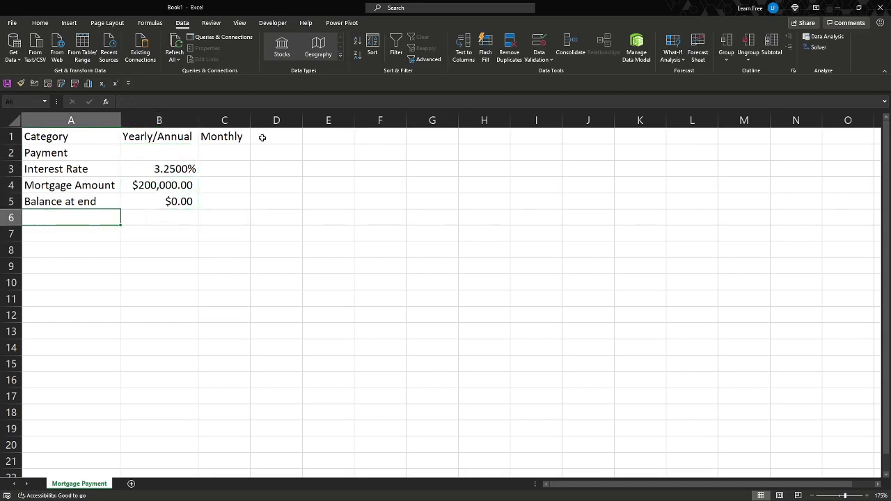
pyautogui.write('Years')
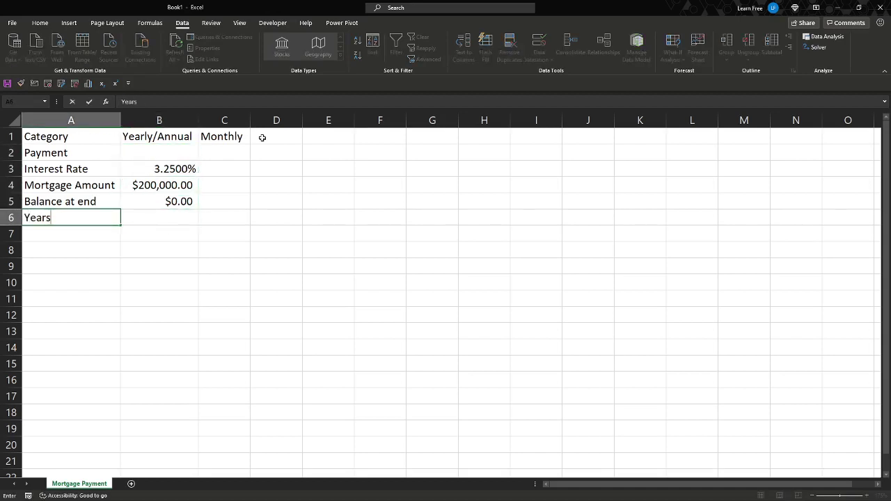
pyautogui.press('Tab')
pyautogui.write('30')
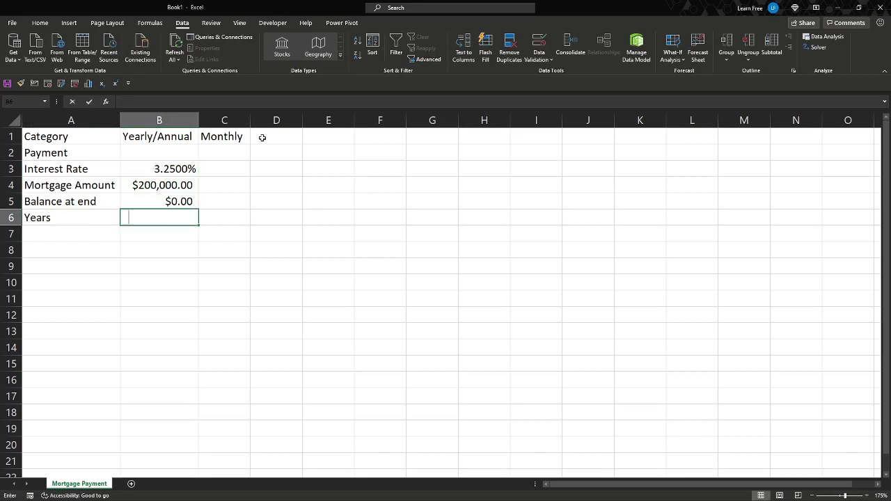
pyautogui.press('Tab')
# Step: Change the number format of the Years value in B6 from currency to General
pyautogui.press('Up')
pyautogui.press('Up')
pyautogui.press('Up')
pyautogui.press('Up')
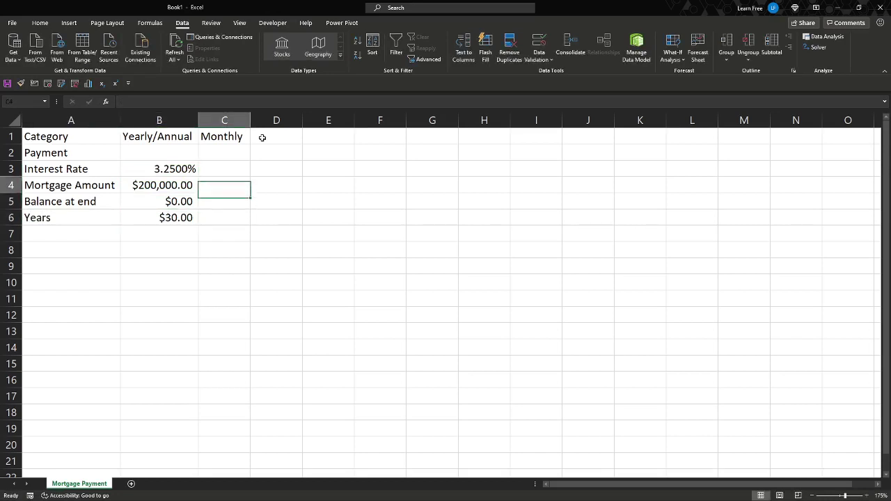
pyautogui.press('Down')
pyautogui.press('Down')
pyautogui.press('Down')
pyautogui.press('Down')
pyautogui.press('Left')
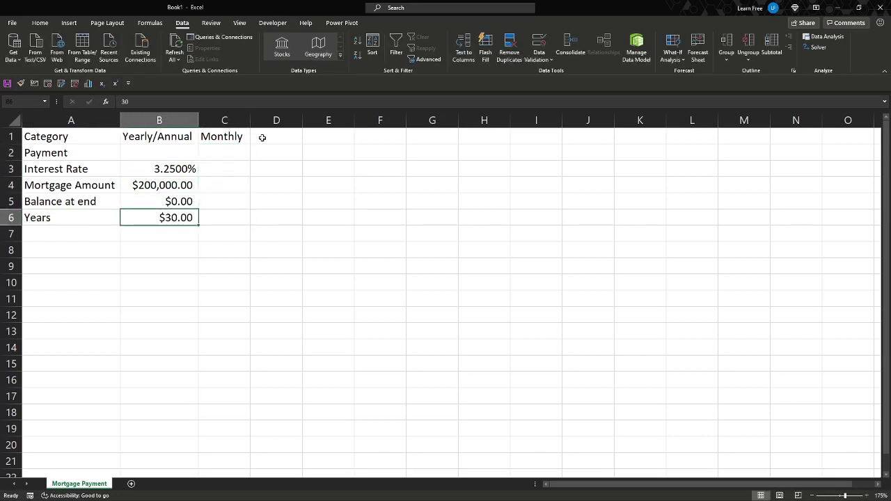
pyautogui.hotkey('ctrl', 'shift', '~')
# Step: Calculate the yearly payment in B2 with the formula =PMT(B3,B6,B4,B5,0)
pyautogui.click(178, 149)
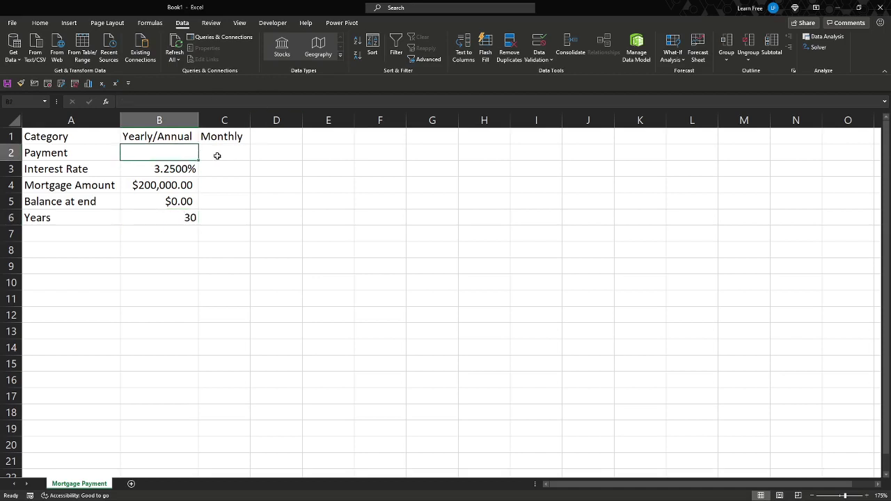
pyautogui.write('=pmt')
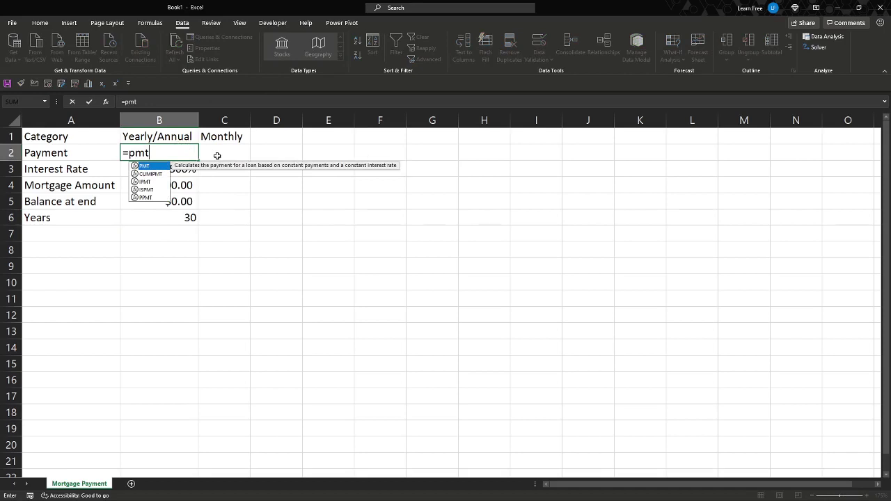
pyautogui.press('Tab')
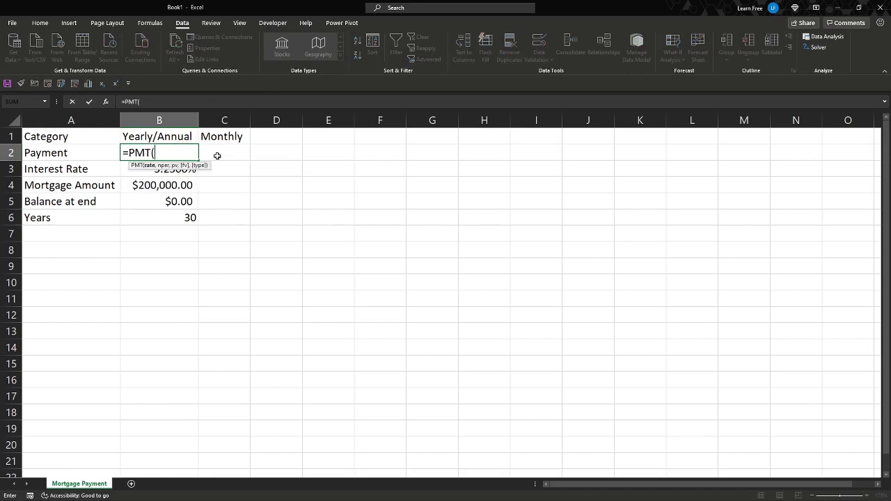
pyautogui.click(176, 174)
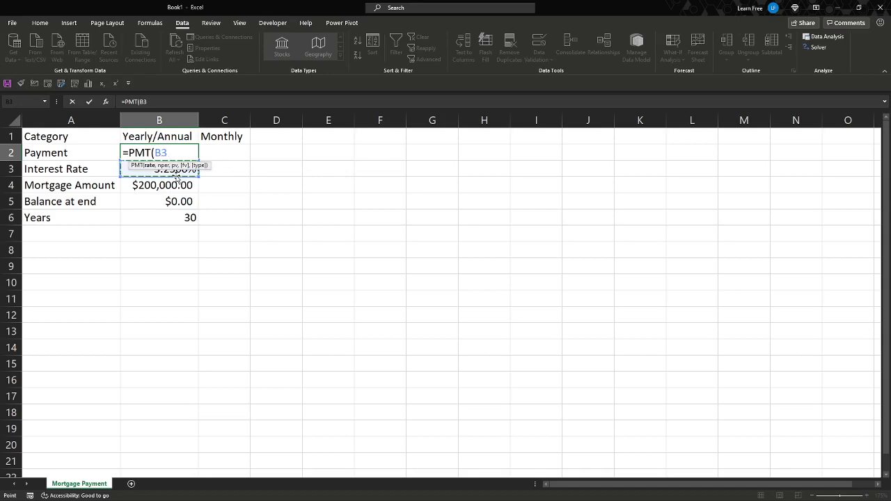
pyautogui.write(',')
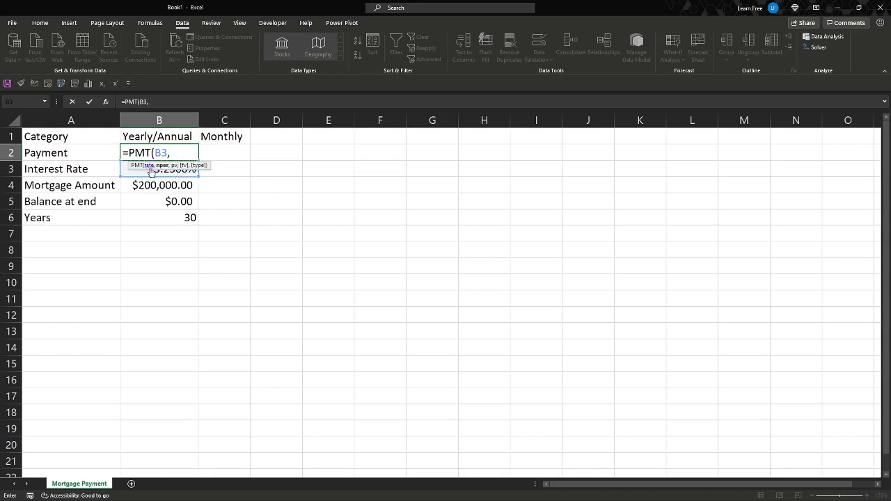
pyautogui.click(163, 218)
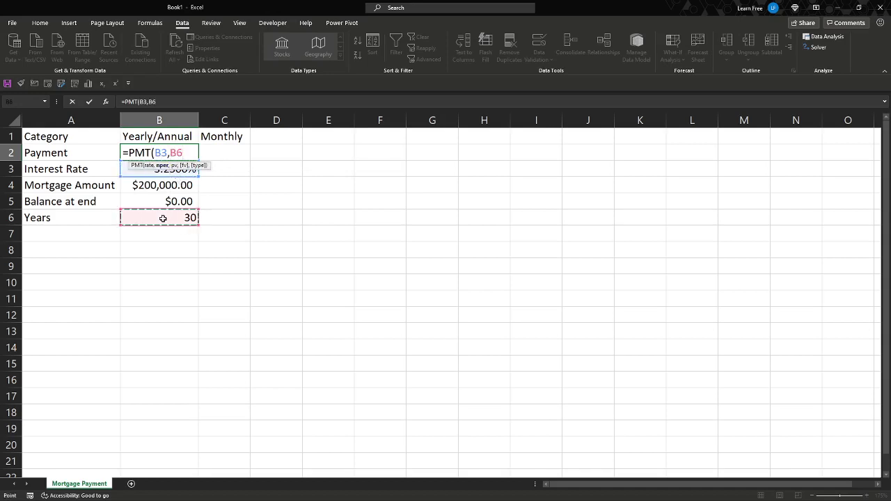
pyautogui.write(',')
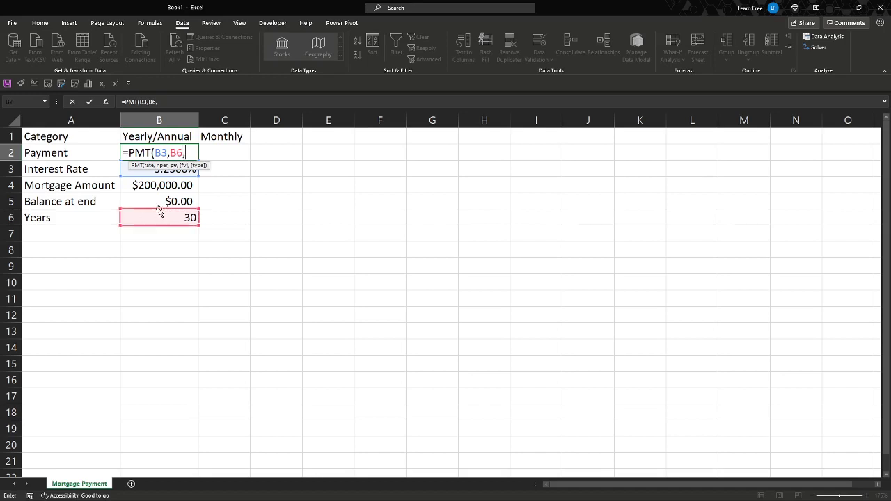
pyautogui.click(151, 188)
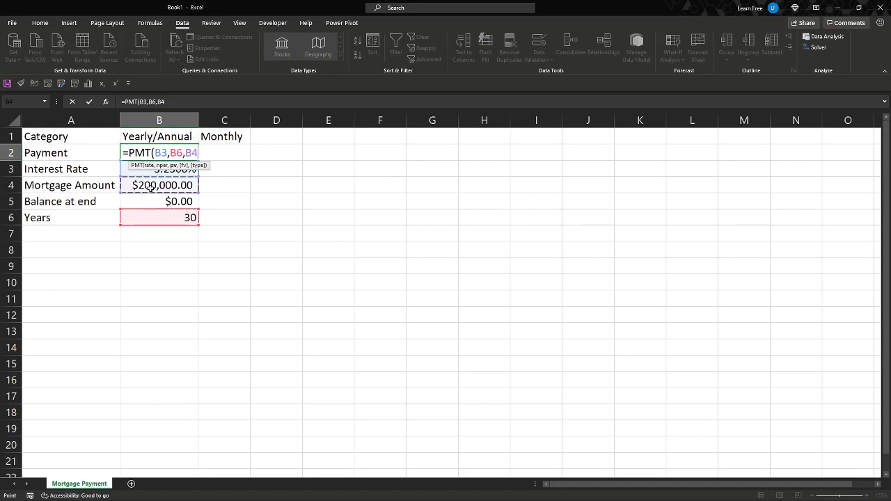
pyautogui.write(',')
pyautogui.click(149, 201)
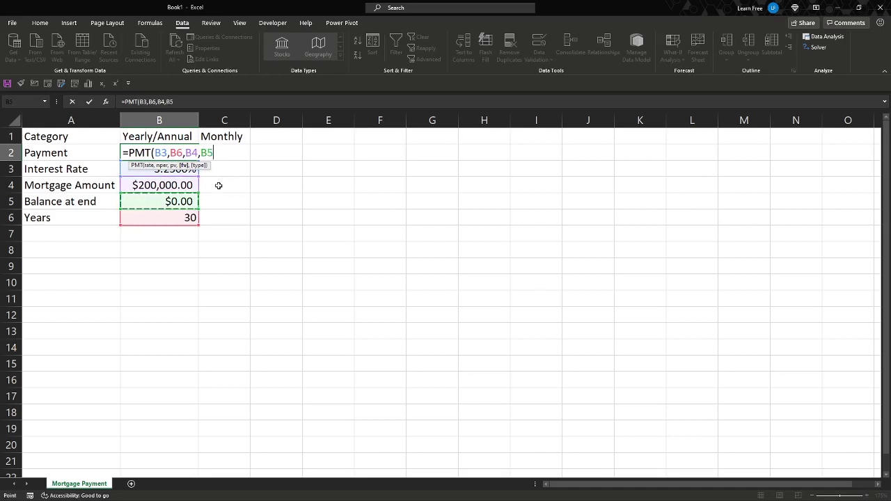
pyautogui.write(',')
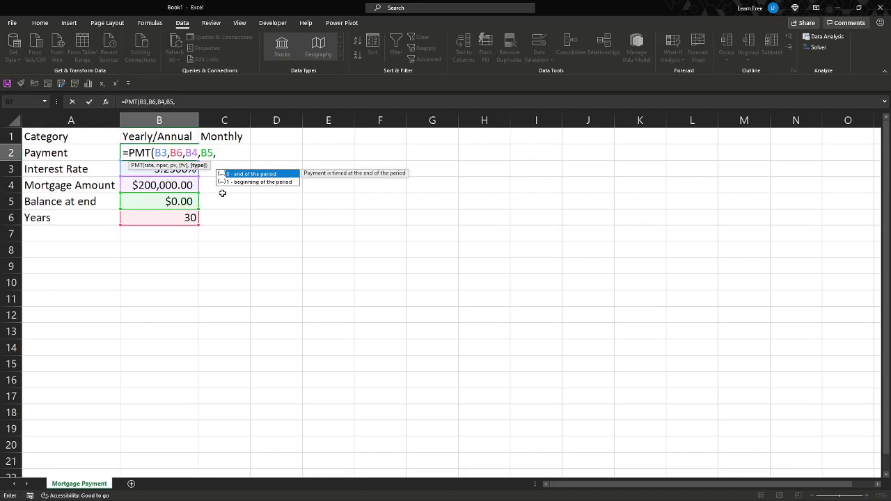
pyautogui.write('0)')
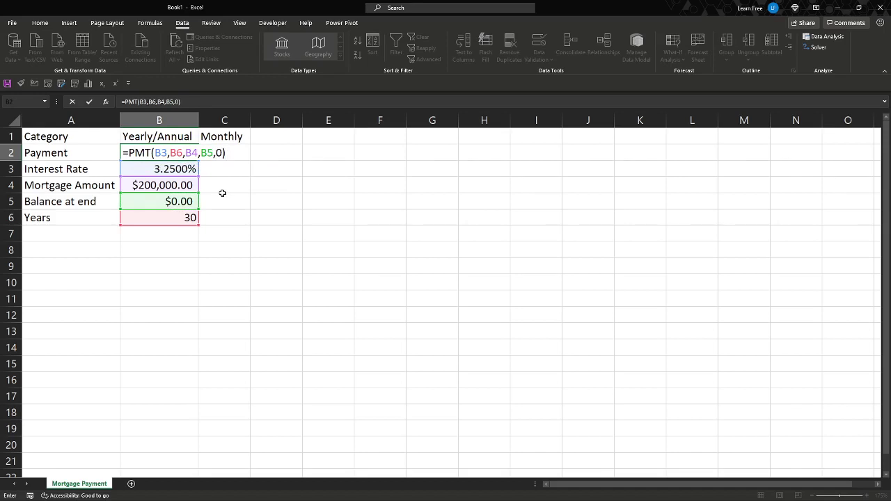
pyautogui.press('Return')
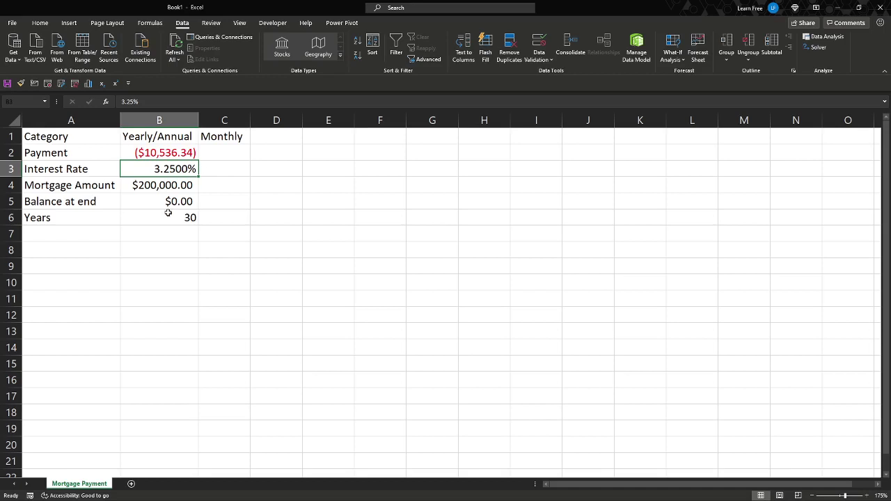
# Step: Calculate the monthly interest rate in C3 with the formula =B3/12
pyautogui.click(206, 152)
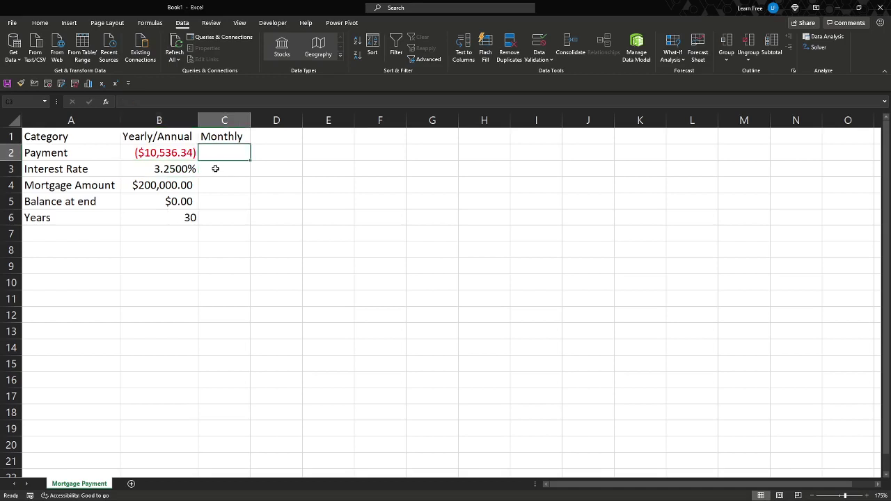
pyautogui.click(216, 173)
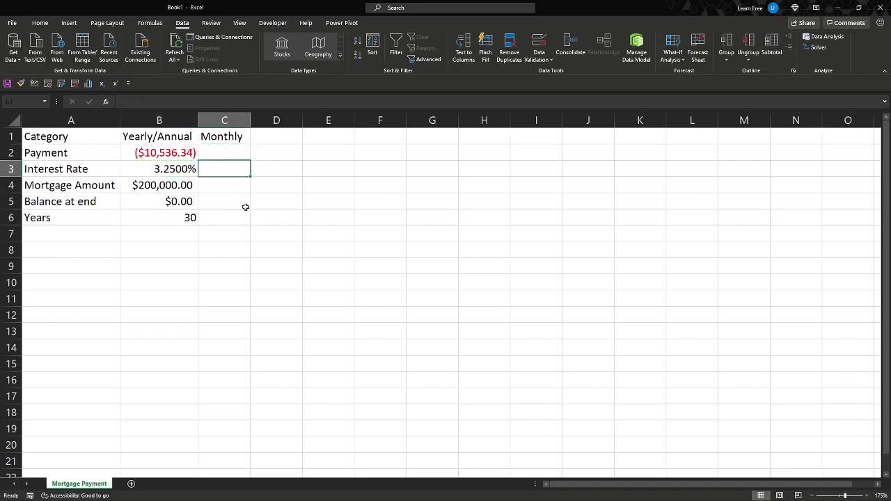
pyautogui.write('=')
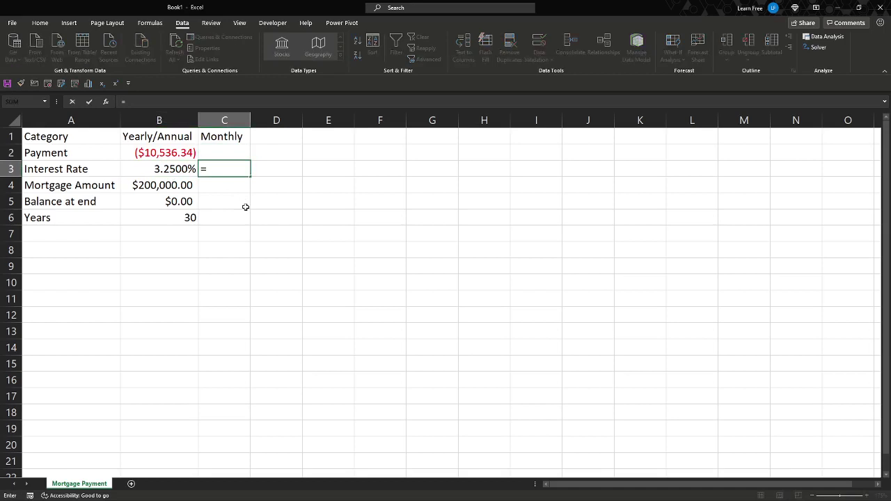
pyautogui.press('Left')
pyautogui.write('/12')
pyautogui.hotkey('ctrl', 'Return')
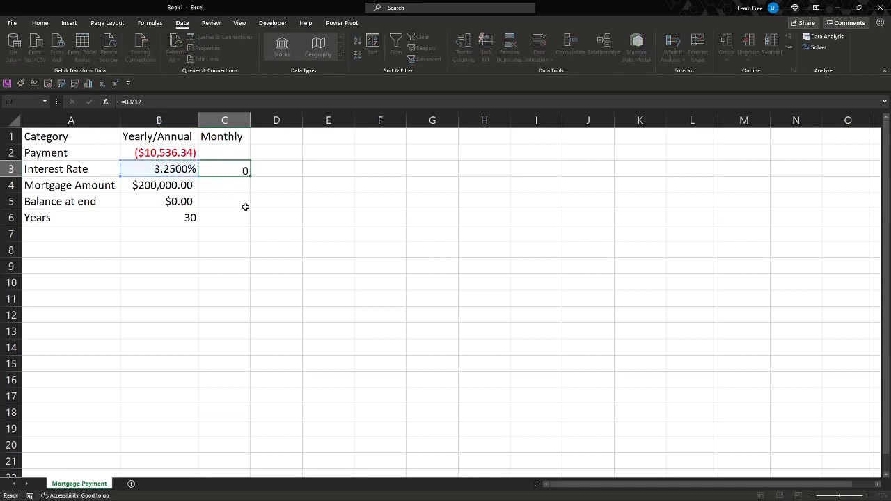
pyautogui.press('Return')
pyautogui.press('Up')
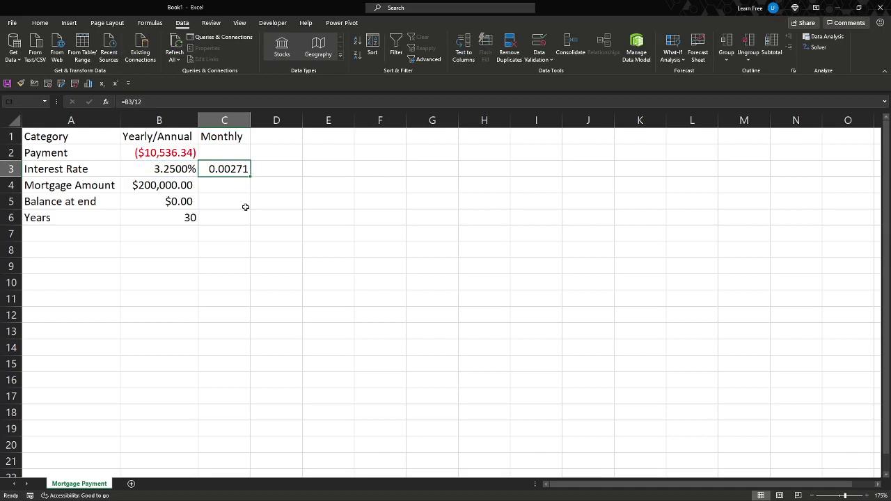
# Step: Link the monthly mortgage amount in C4 to B4 and the monthly ending balance in C5 to B5
pyautogui.press('Down')
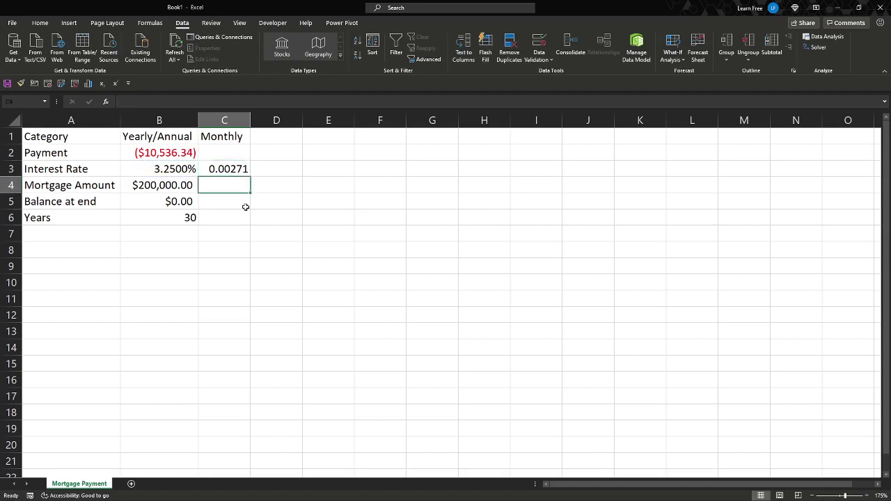
pyautogui.write('=')
pyautogui.press('Left')
pyautogui.press('Return')
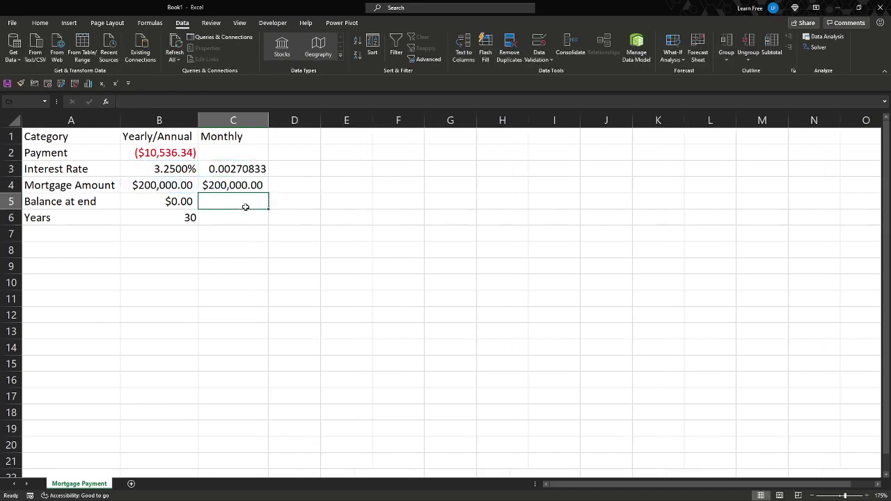
pyautogui.write('=')
pyautogui.press('Left')
pyautogui.press('Return')
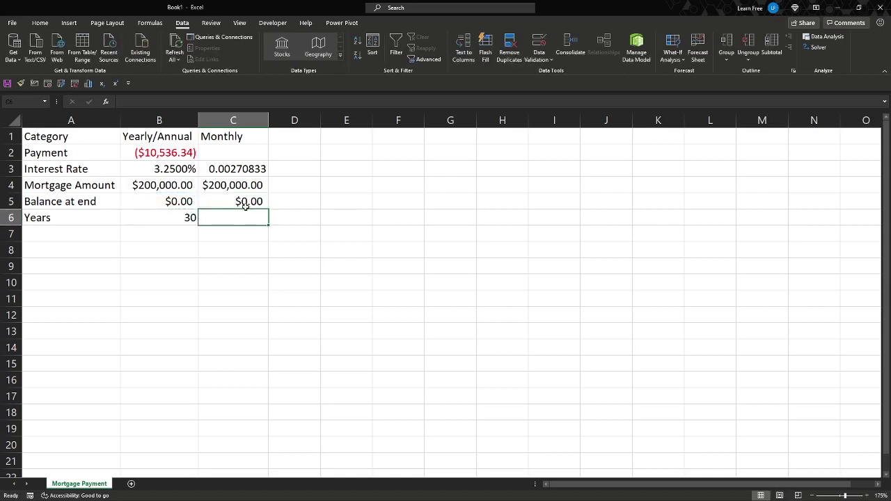
# Step: Convert the loan term to months in C6 with the formula =B6*12
pyautogui.write('=')
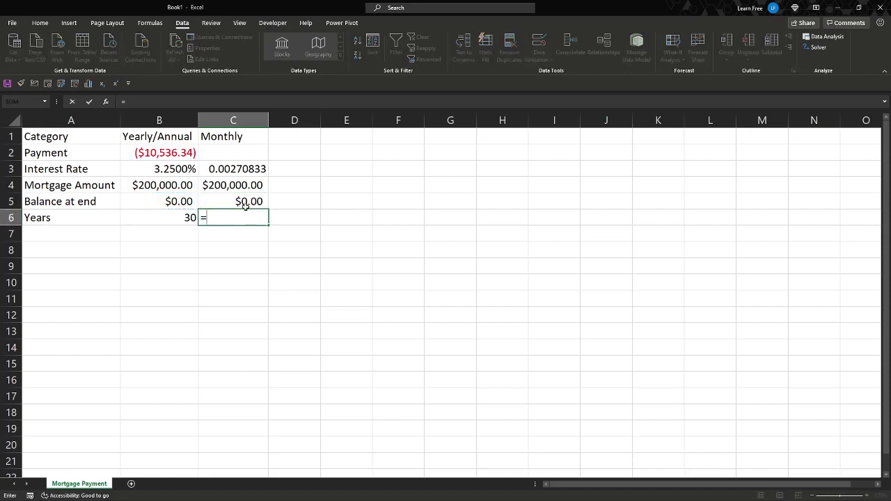
pyautogui.press('Left')
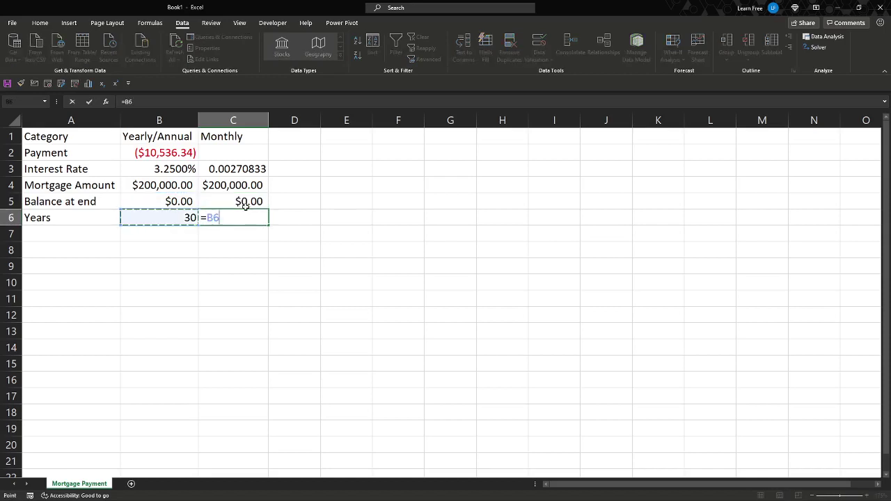
pyautogui.write('*12')
pyautogui.press('Return')
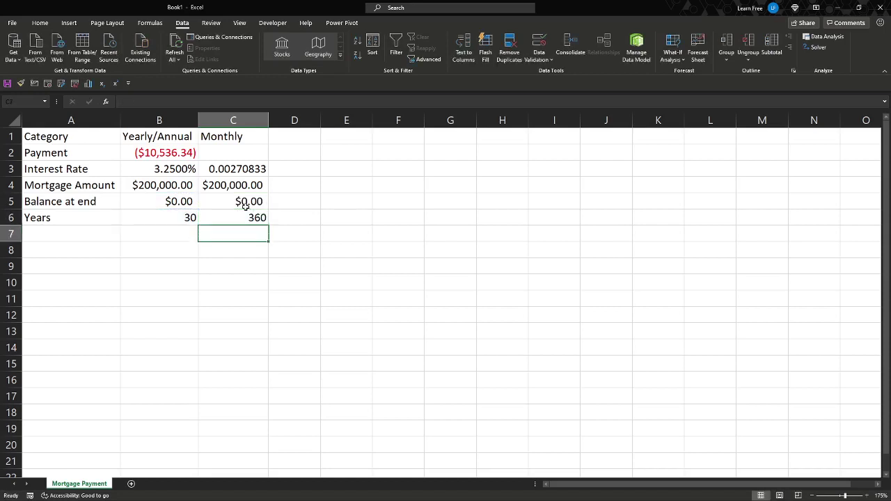
# Step: Calculate the monthly payment in C2 with the formula =PMT(C3,C6,C4,C5,0)
pyautogui.click(237, 217)
pyautogui.click(234, 154)
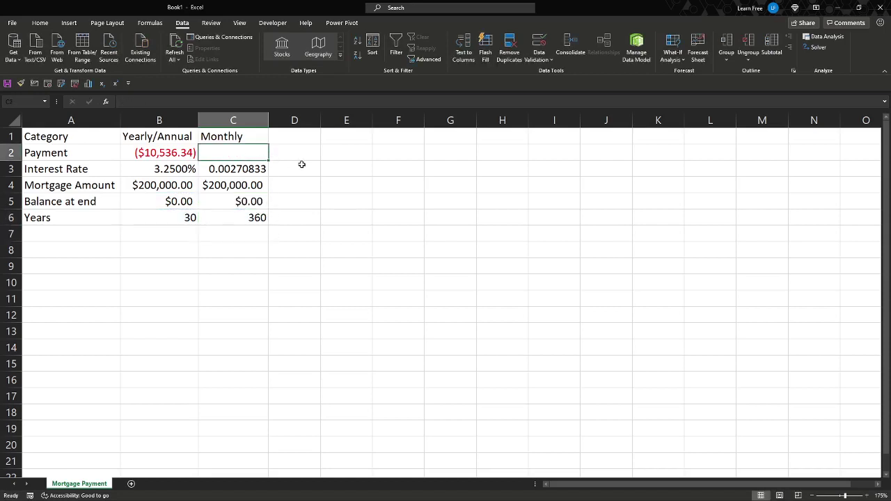
pyautogui.write('=pmt')
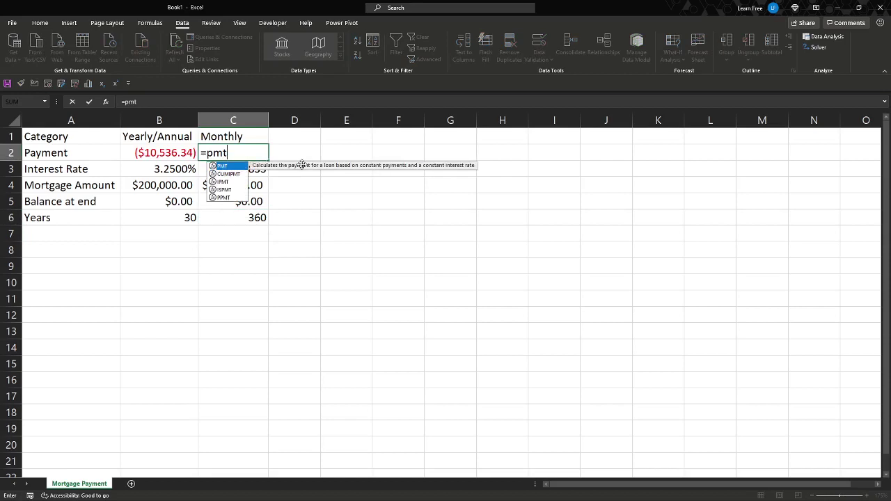
pyautogui.press('Tab')
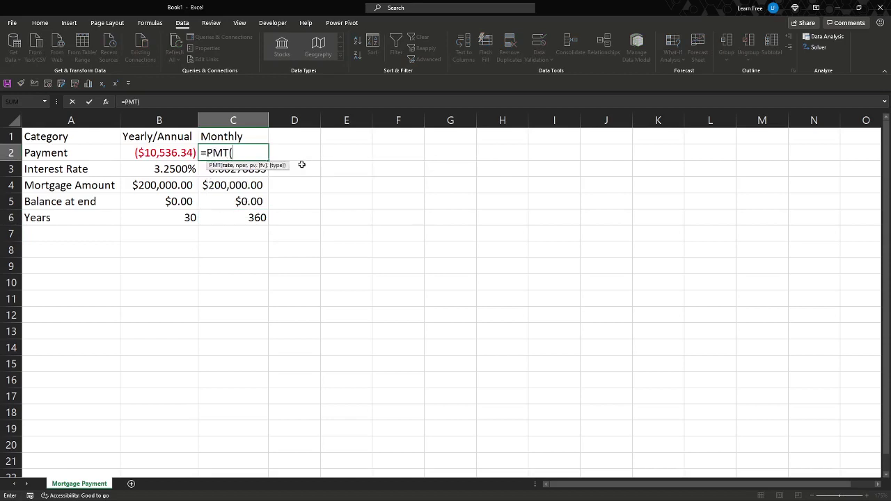
pyautogui.click(242, 175)
pyautogui.write(',')
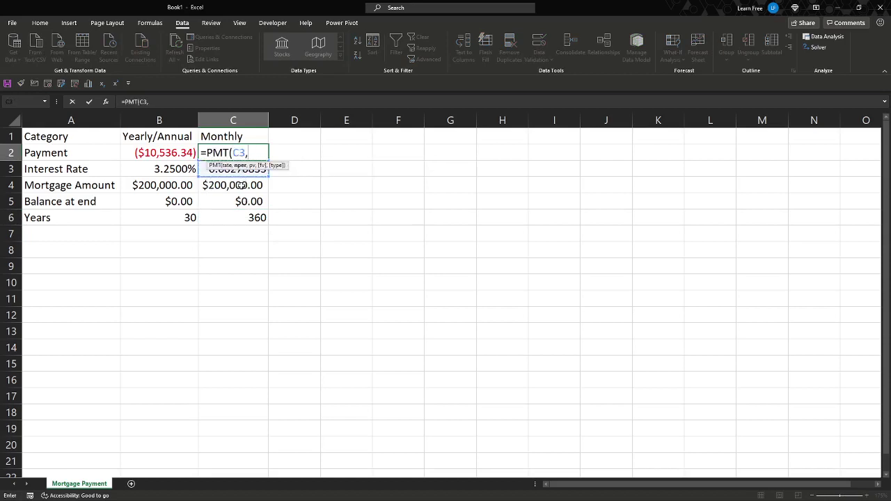
pyautogui.click(239, 218)
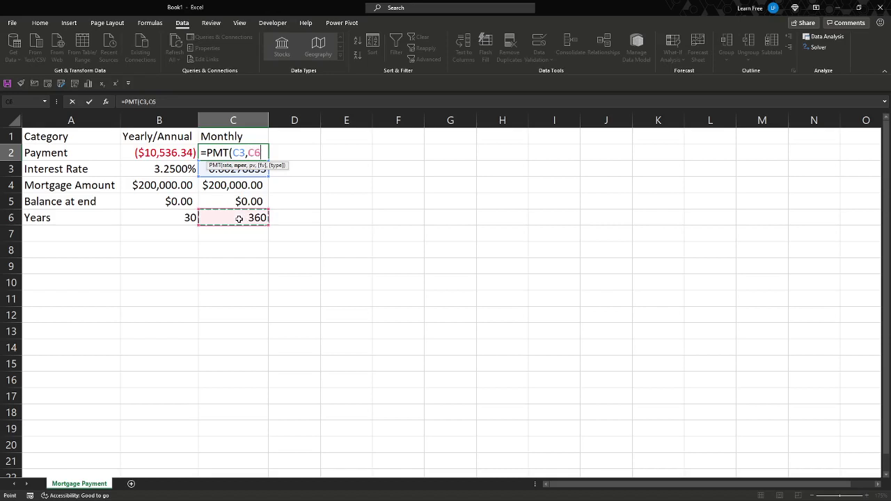
pyautogui.write(',')
pyautogui.click(234, 185)
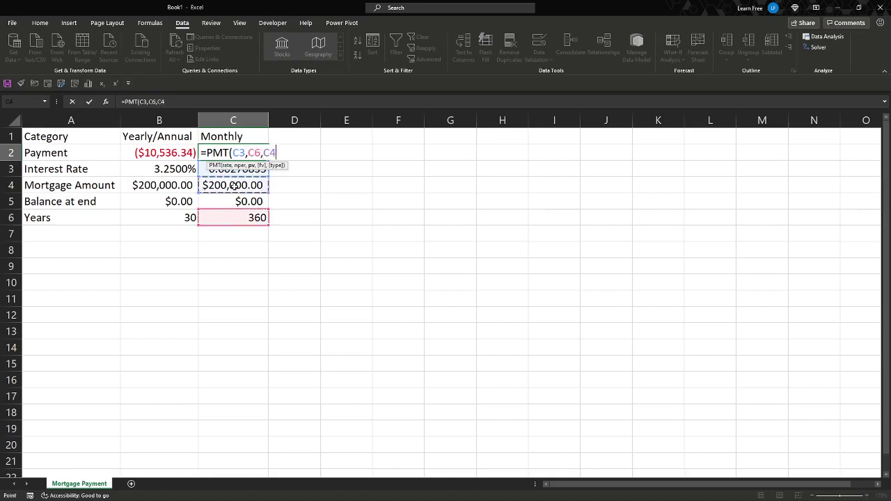
pyautogui.write(',')
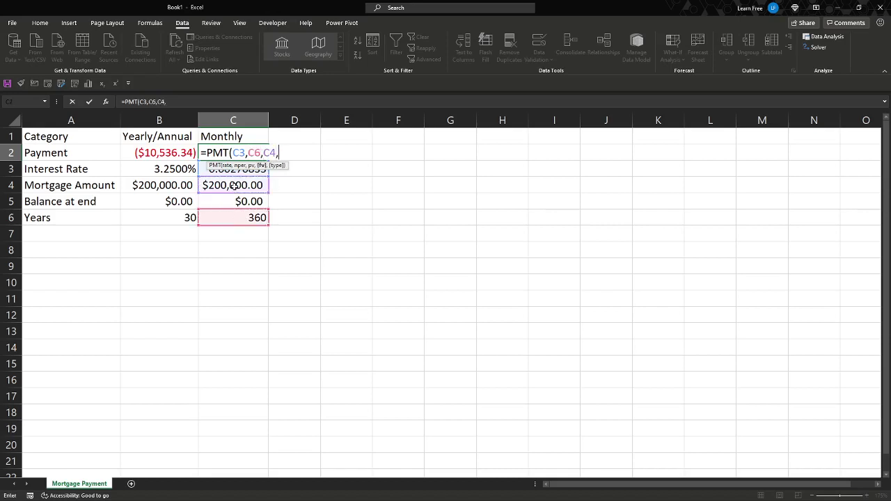
pyautogui.click(229, 201)
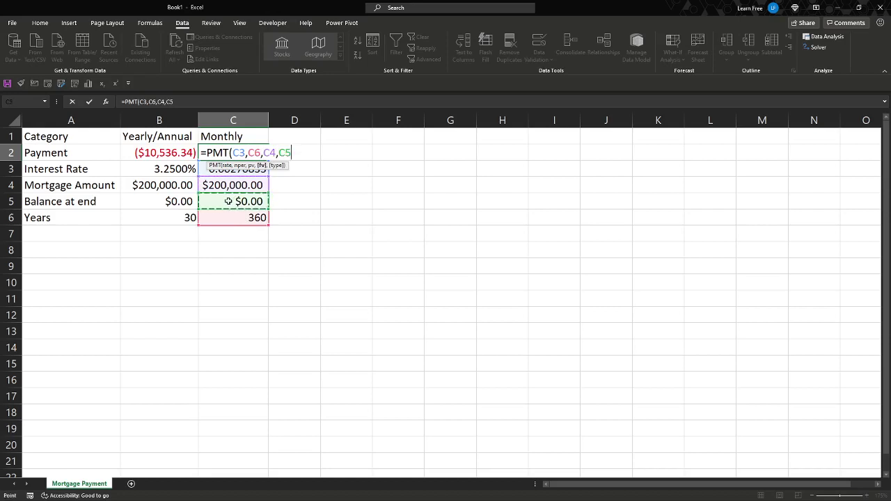
pyautogui.write(',')
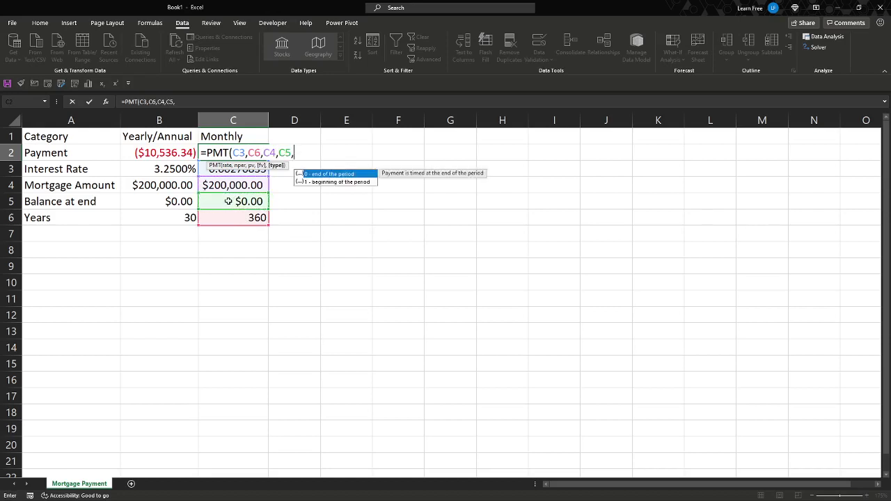
pyautogui.write('0)')
pyautogui.press('Return')
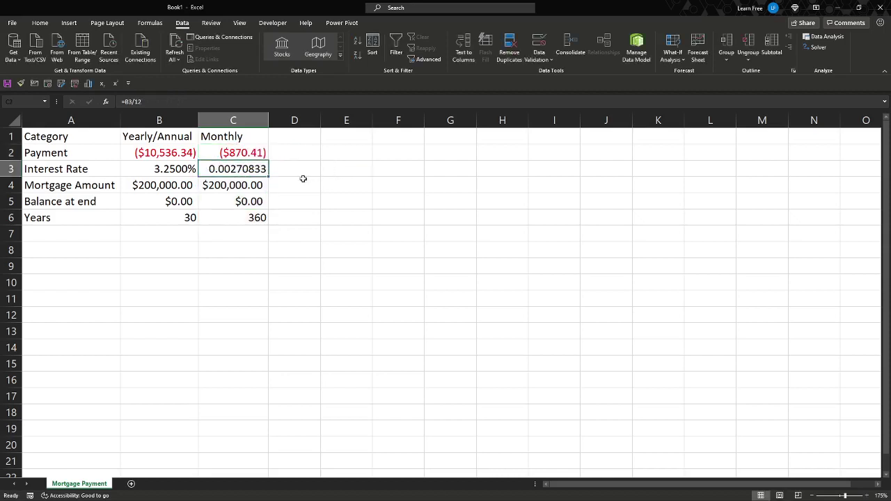
pyautogui.click(257, 184)
pyautogui.click(259, 170)
pyautogui.click(179, 173)
pyautogui.click(226, 214)
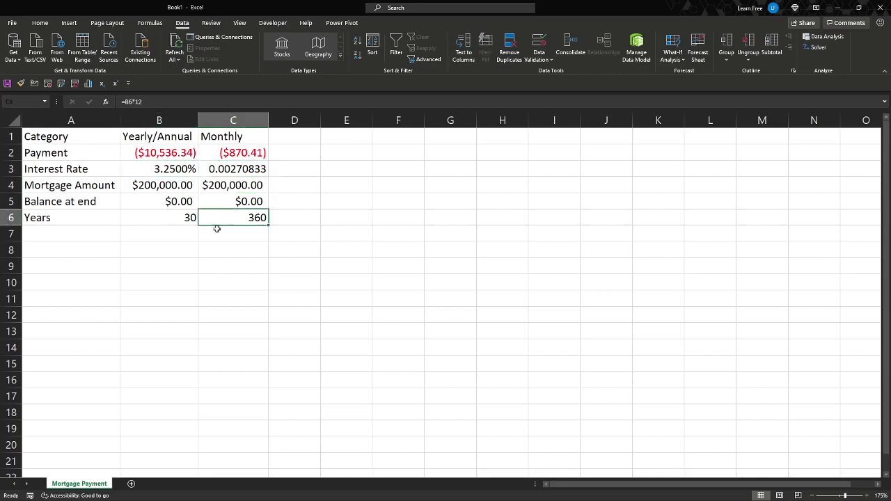
pyautogui.click(179, 174)
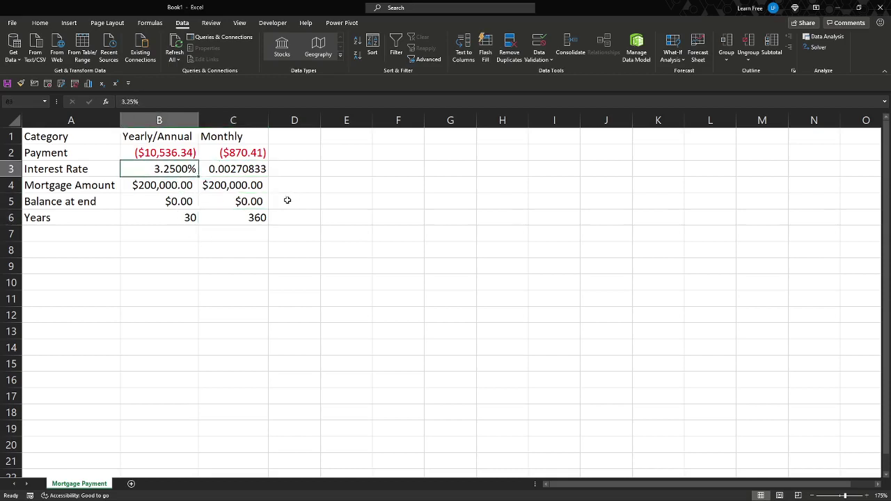
# Step: Set the mortgage amount in B4 to 150000 to recalculate both payments
pyautogui.click(186, 191)
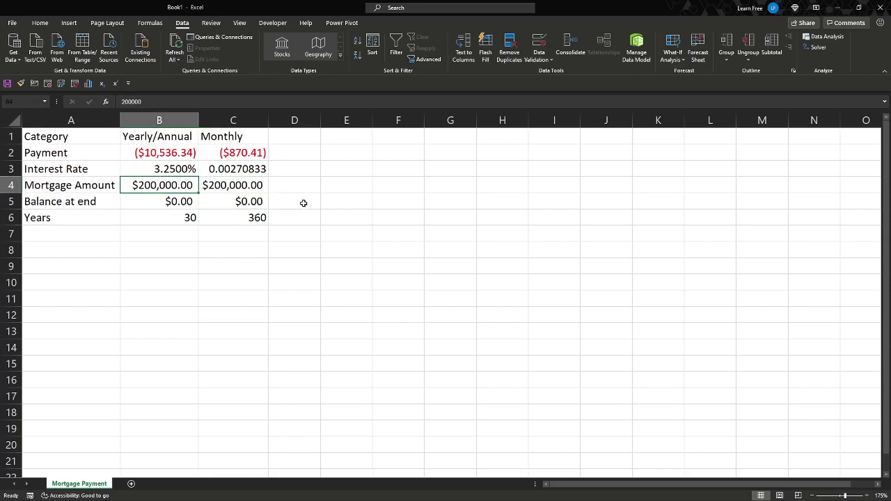
pyautogui.write('150000')
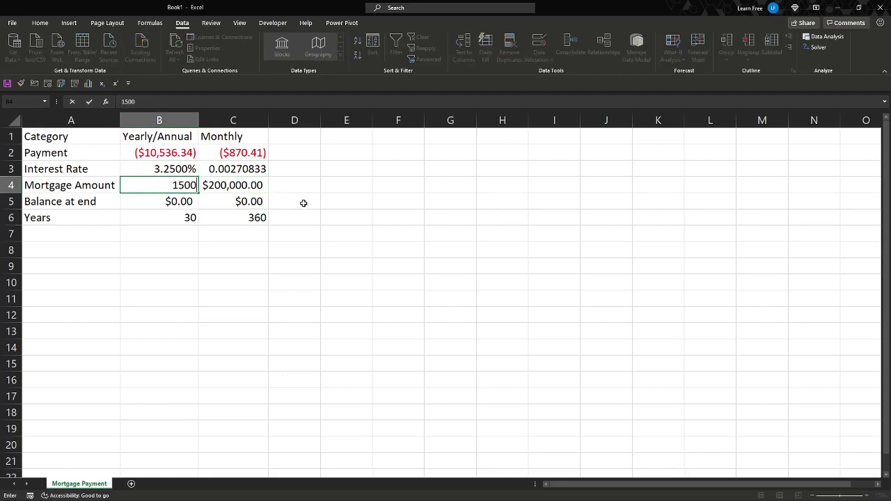
pyautogui.press('Return')
# Step: Change the mortgage amount in B4 to 250000
pyautogui.press('Up')
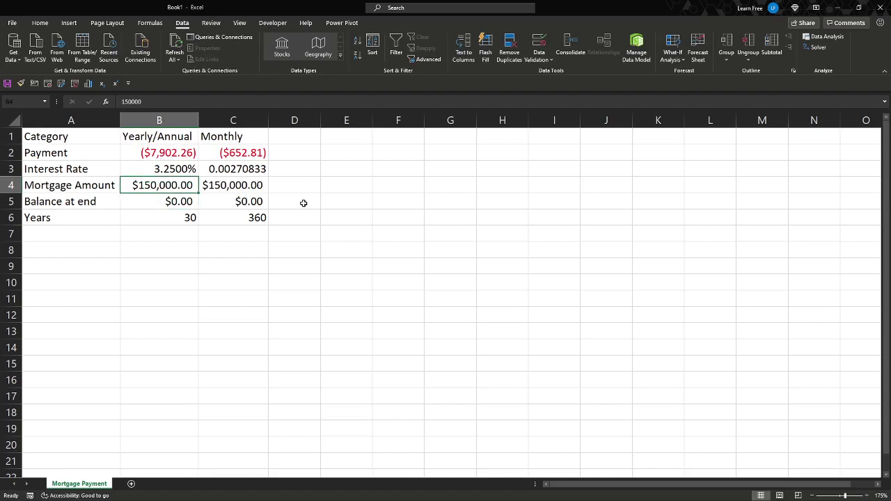
pyautogui.write('250000')
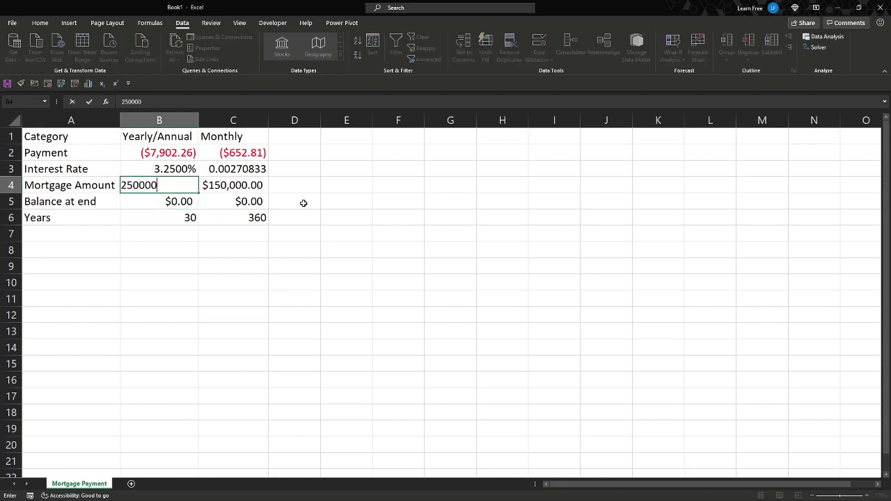
pyautogui.press('Return')
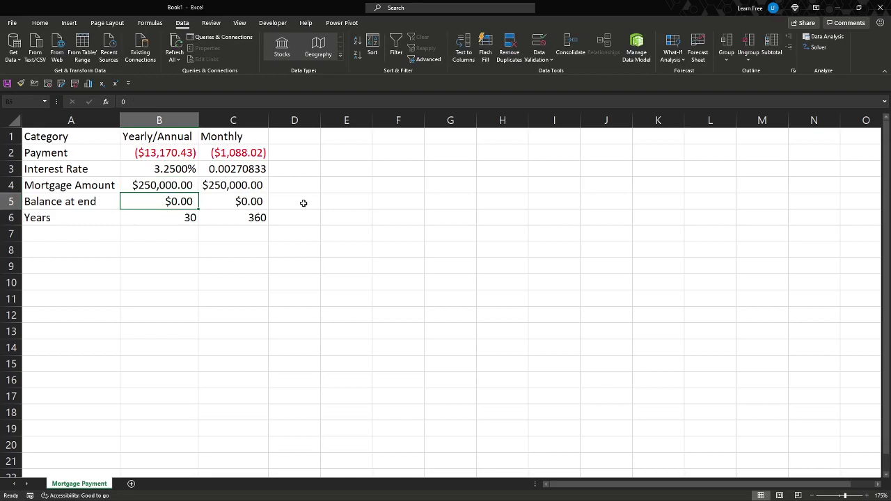
# Step: Set the yearly interest rate in B3 to .04 to recalculate both payments
pyautogui.press('Up')
pyautogui.press('Up')
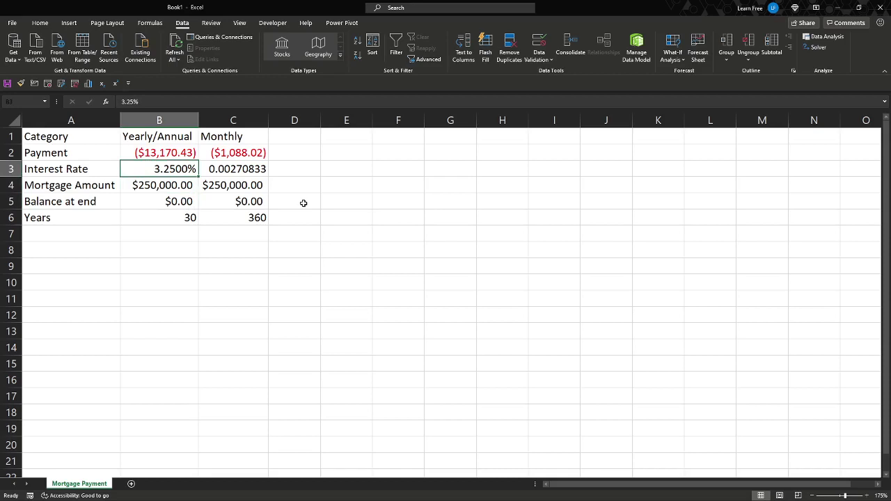
pyautogui.write('.04')
pyautogui.press('Return')
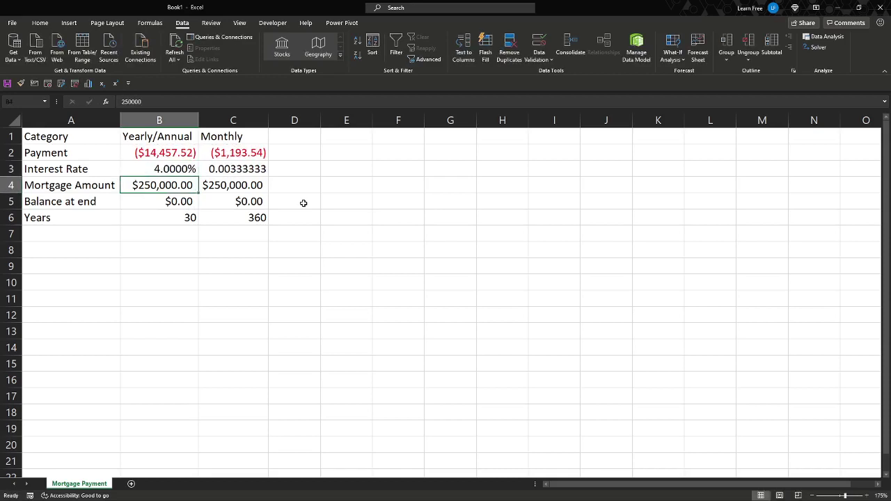
# Step: Change the yearly interest rate in B3 to .0175
pyautogui.press('Up')
pyautogui.write('.0')
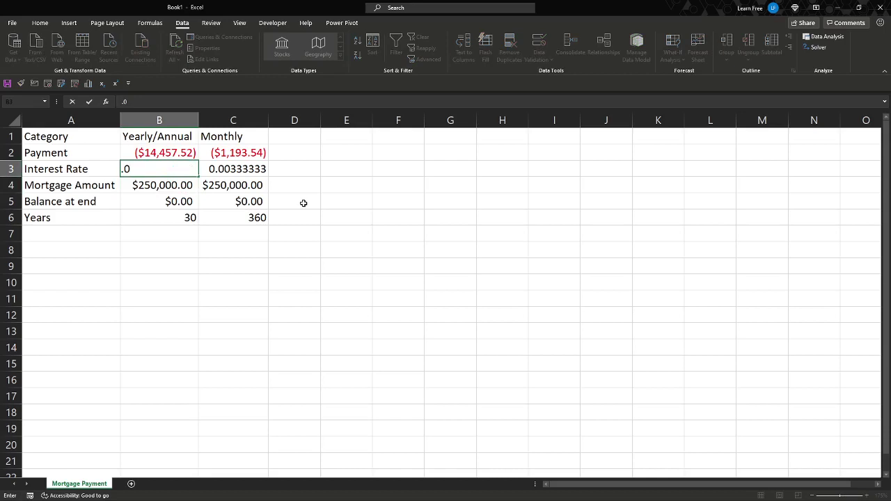
pyautogui.write('175')
pyautogui.press('Return')
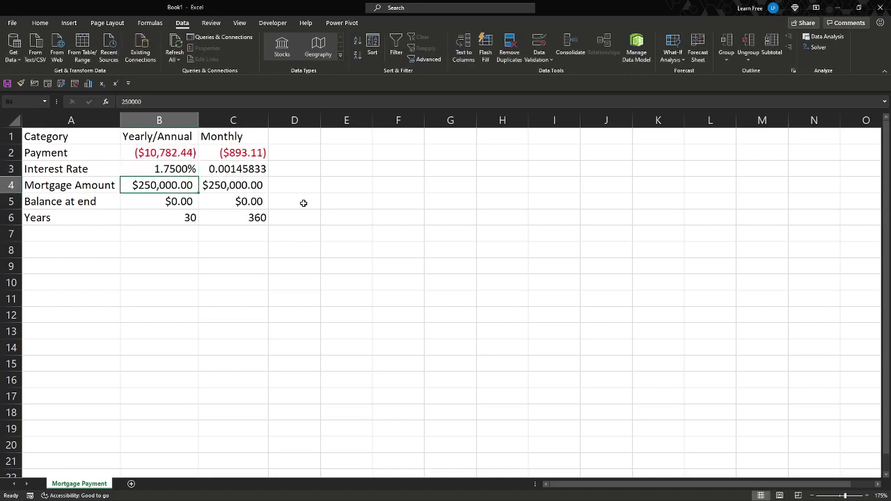
# Step: Review the mortgage amount, the interest rates and the monthly payment formula in C2
pyautogui.press('Up')
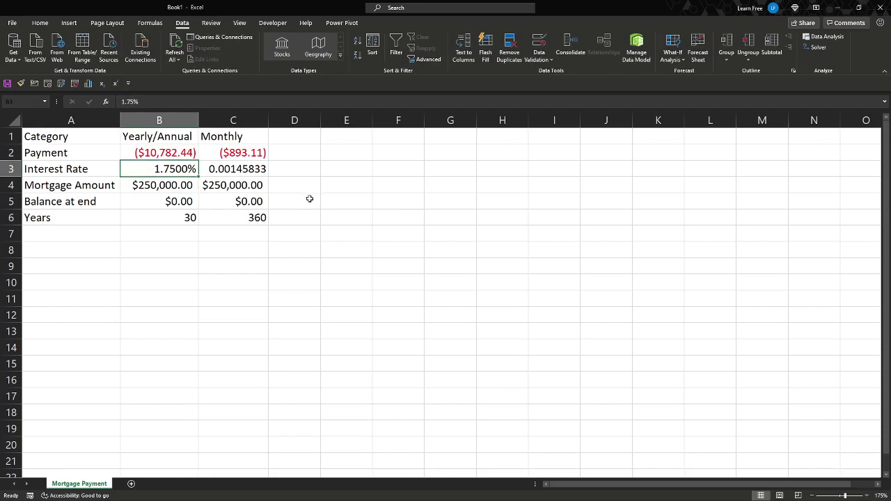
pyautogui.click(170, 188)
pyautogui.click(168, 167)
pyautogui.click(214, 165)
pyautogui.press('Up')
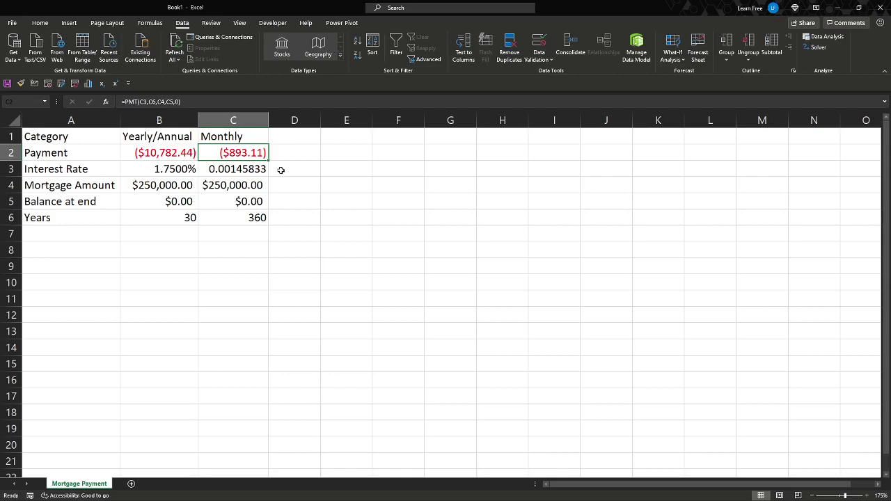
pyautogui.click(281, 170)
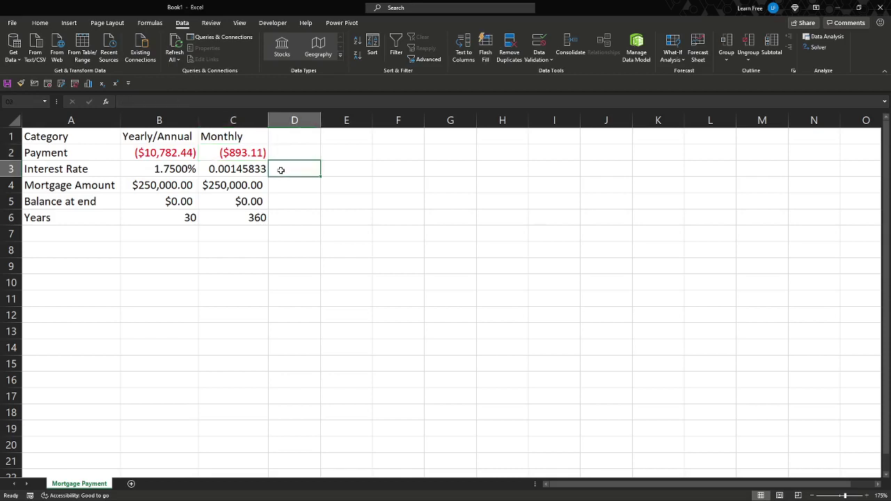
pyautogui.click(245, 156)
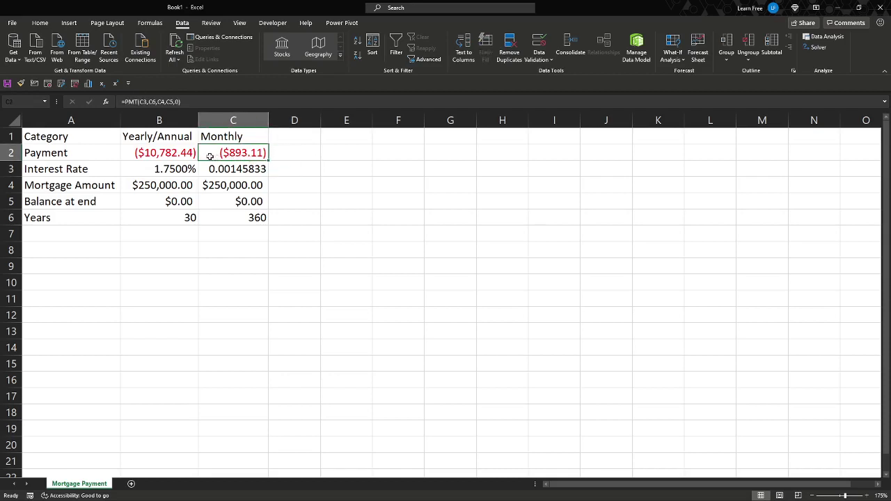